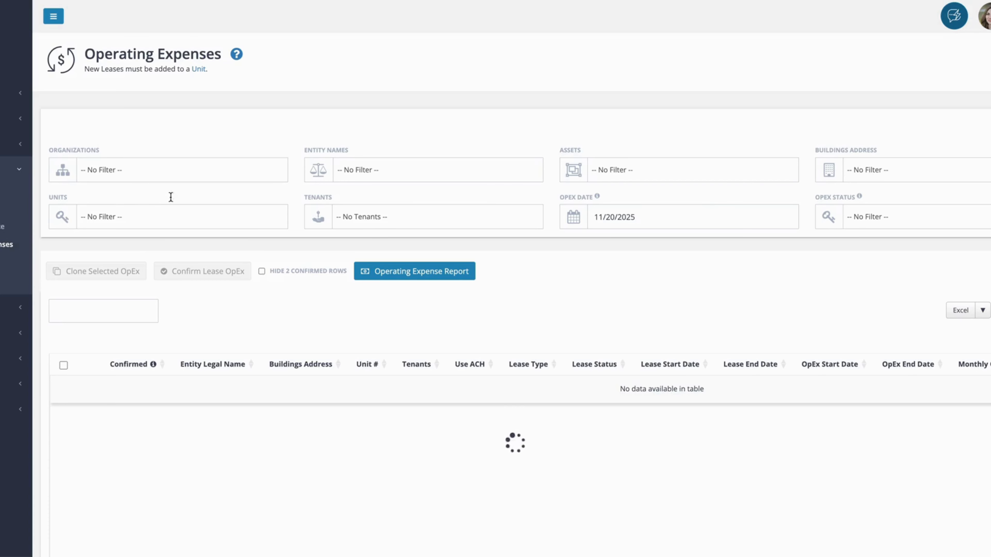
# Filter the operating expense list to leases with the OpEx status Missing Next OpEx Period.
pyautogui.click(642, 169)
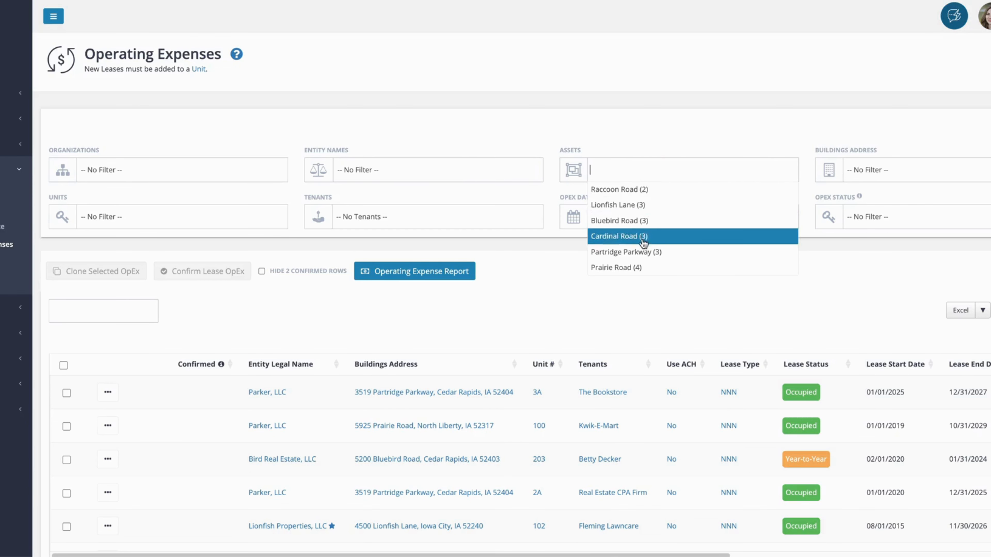
pyautogui.click(547, 193)
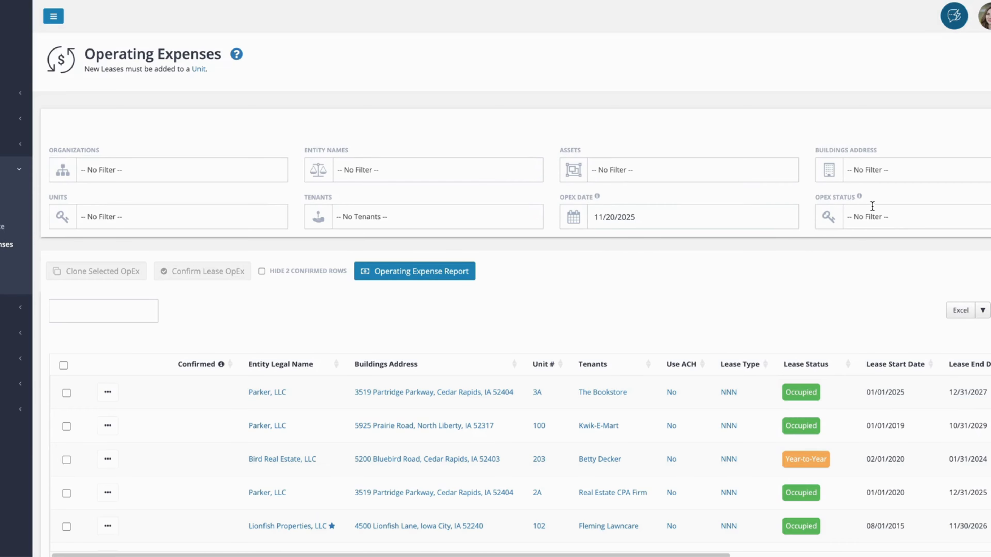
pyautogui.click(868, 216)
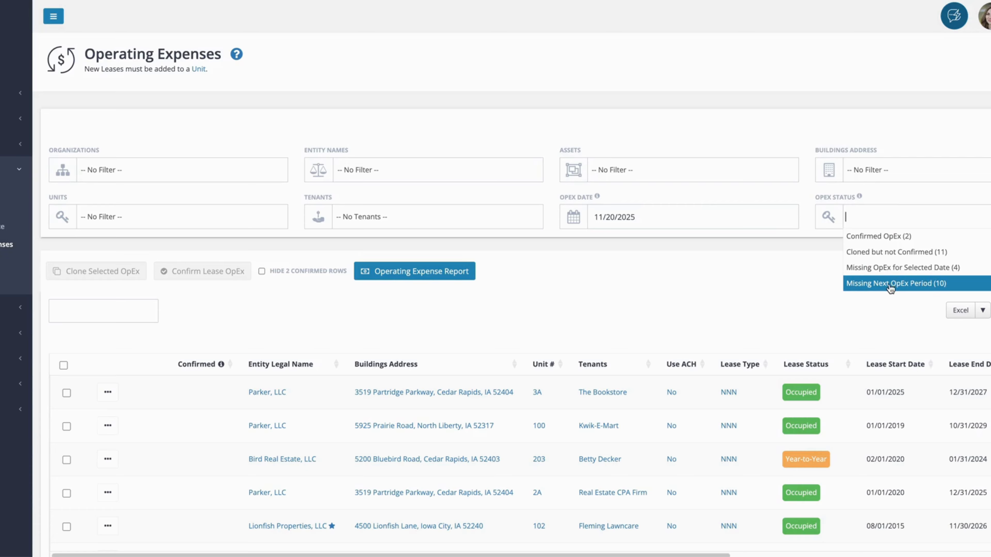
pyautogui.click(905, 284)
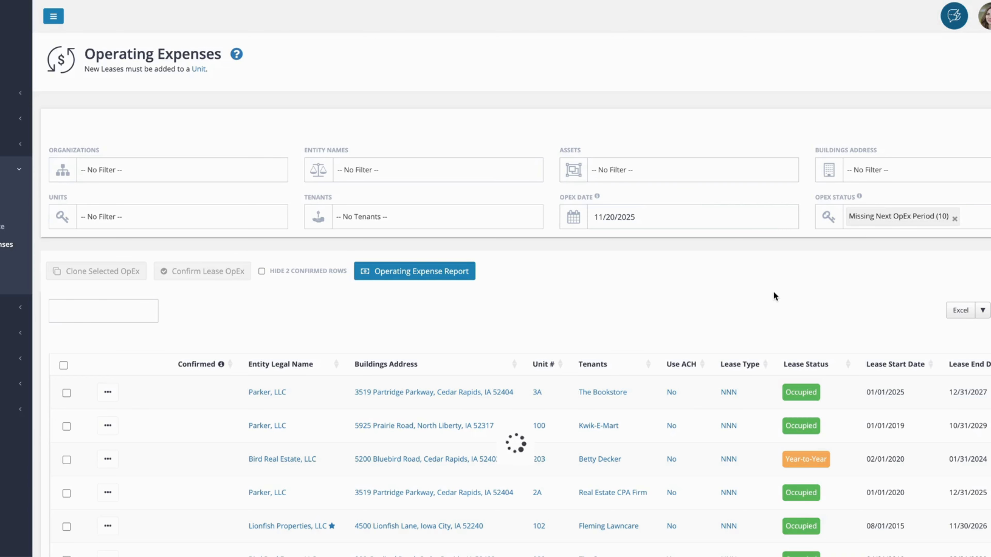
# Select the Box Store lease for unit 4925 and review its OpEx dates and amounts in the row.
pyautogui.scroll(-1, 775, 293)
pyautogui.scroll(-1, 774, 292)
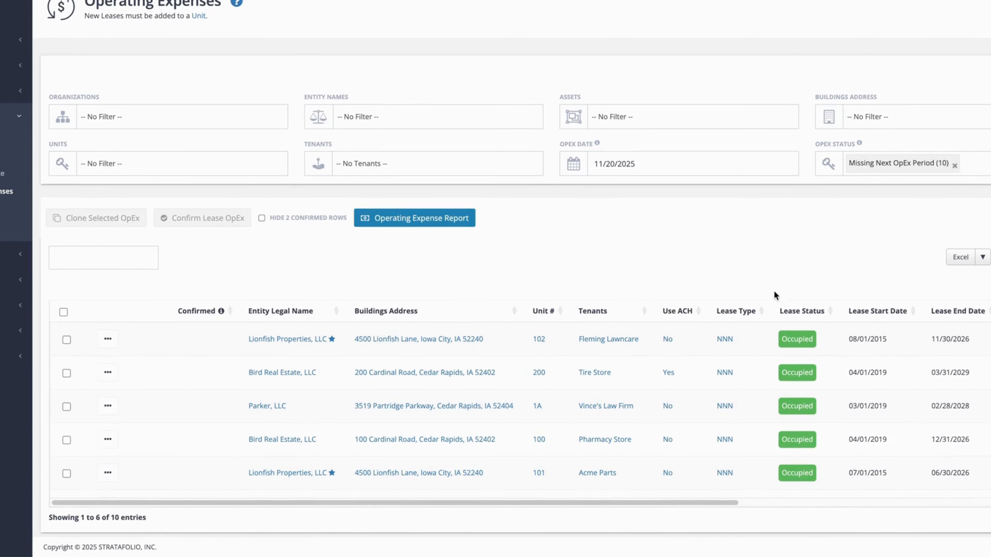
pyautogui.scroll(-1, 587, 445)
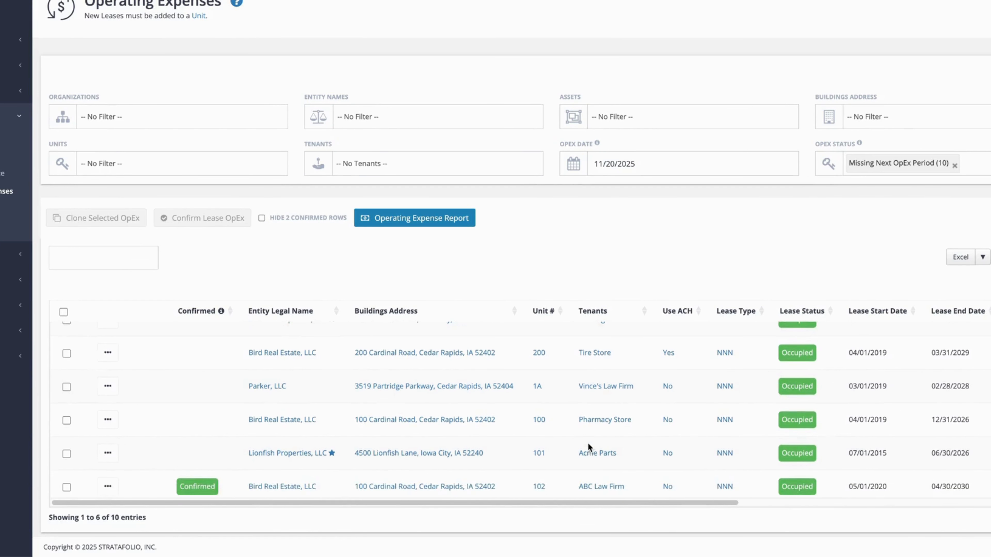
pyautogui.scroll(-4, 587, 442)
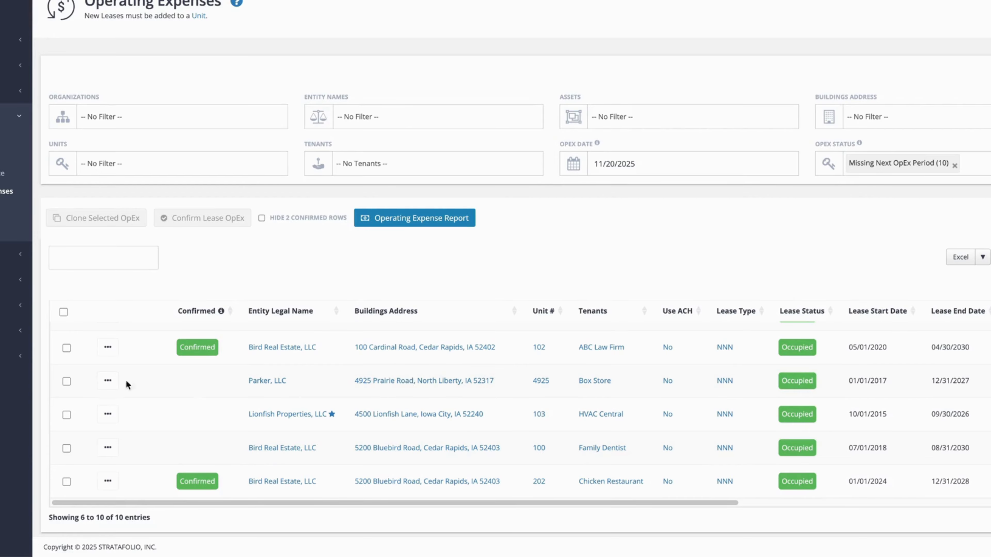
pyautogui.click(66, 381)
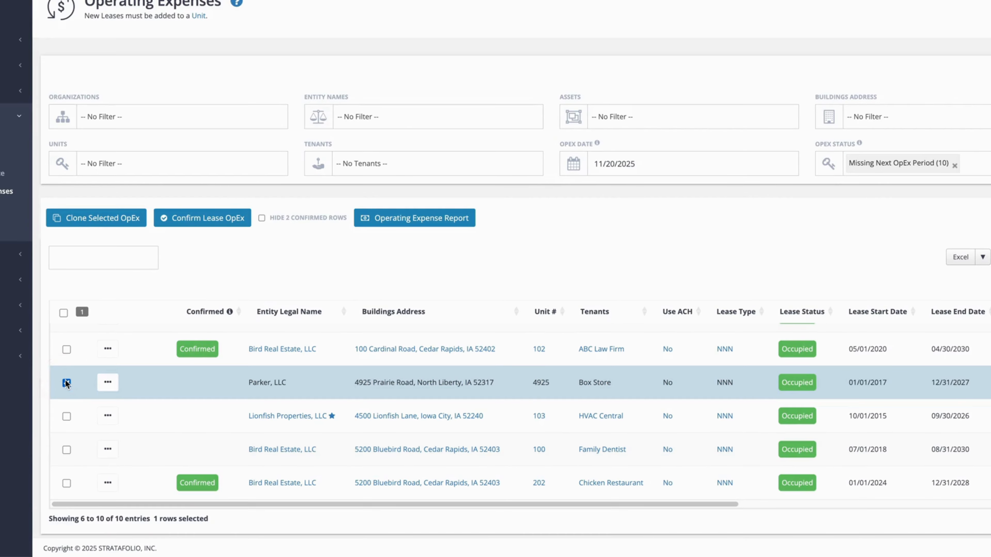
pyautogui.moveTo(394, 504); pyautogui.dragTo(749, 493)
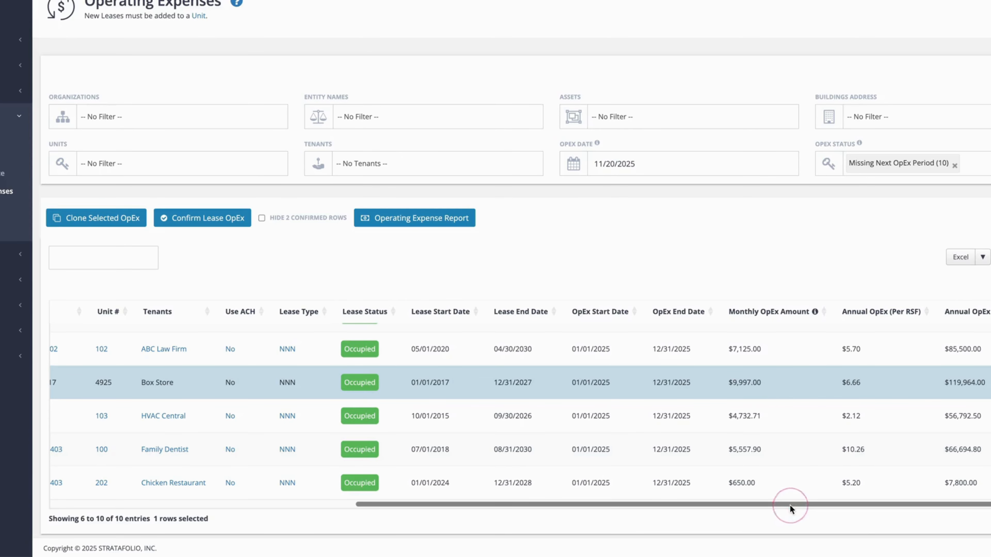
pyautogui.moveTo(789, 505); pyautogui.dragTo(652, 511)
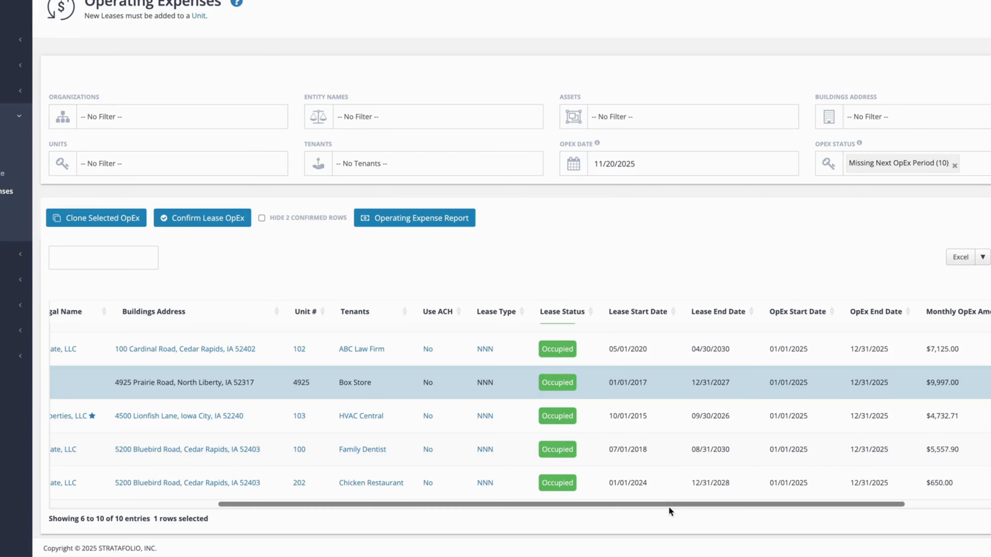
pyautogui.moveTo(669, 504); pyautogui.dragTo(495, 510)
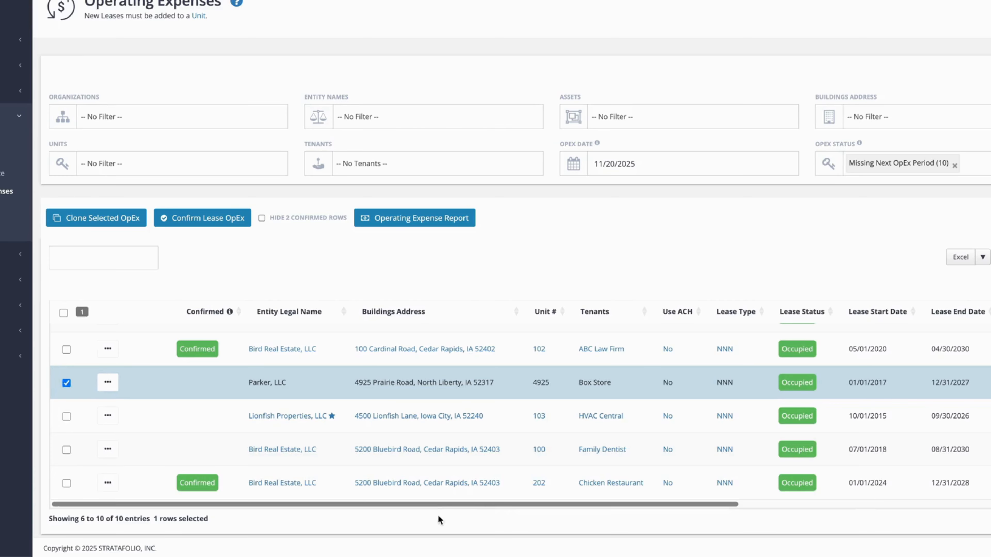
# Start cloning the selected lease's operating expenses and set the insurance increase by amount to $300.00.
pyautogui.click(91, 220)
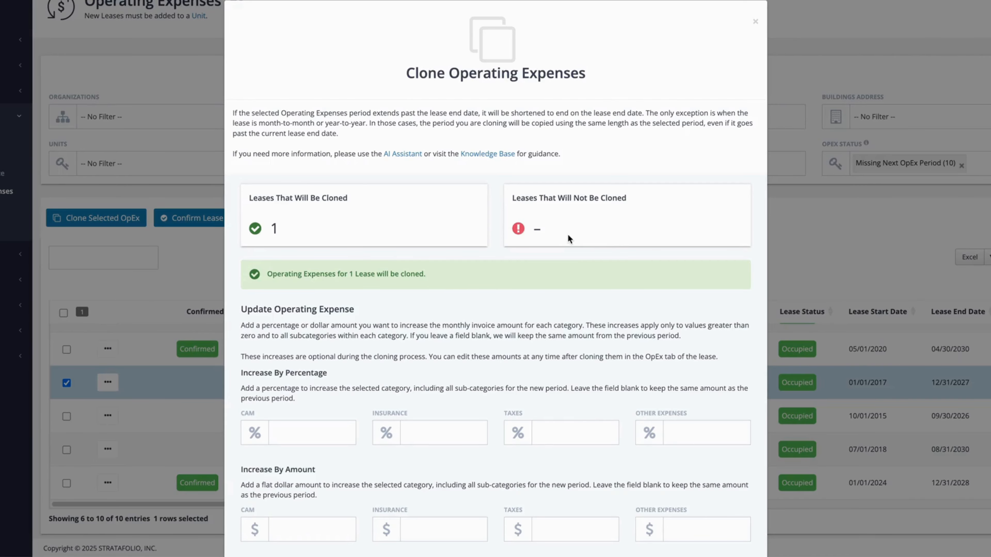
pyautogui.scroll(-2, 568, 237)
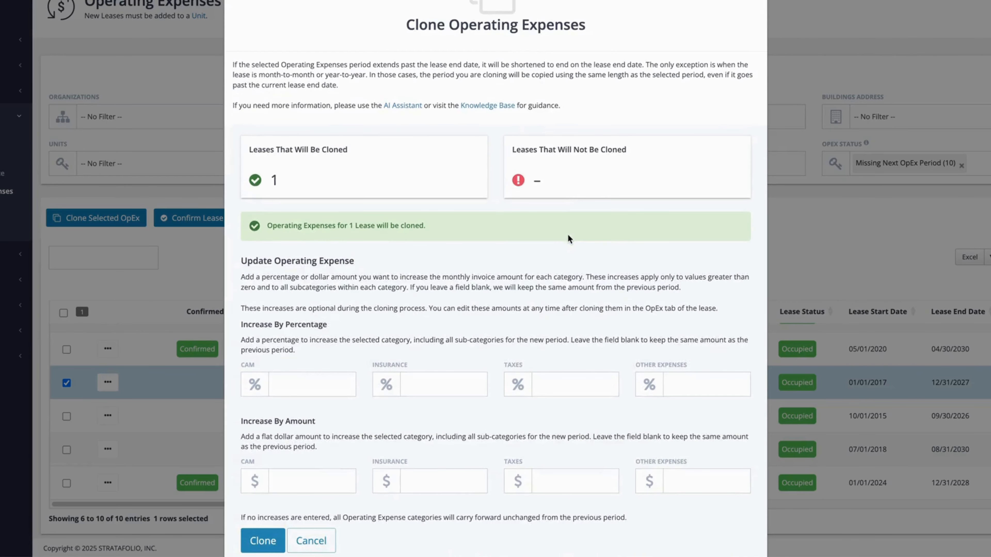
pyautogui.scroll(-1, 568, 239)
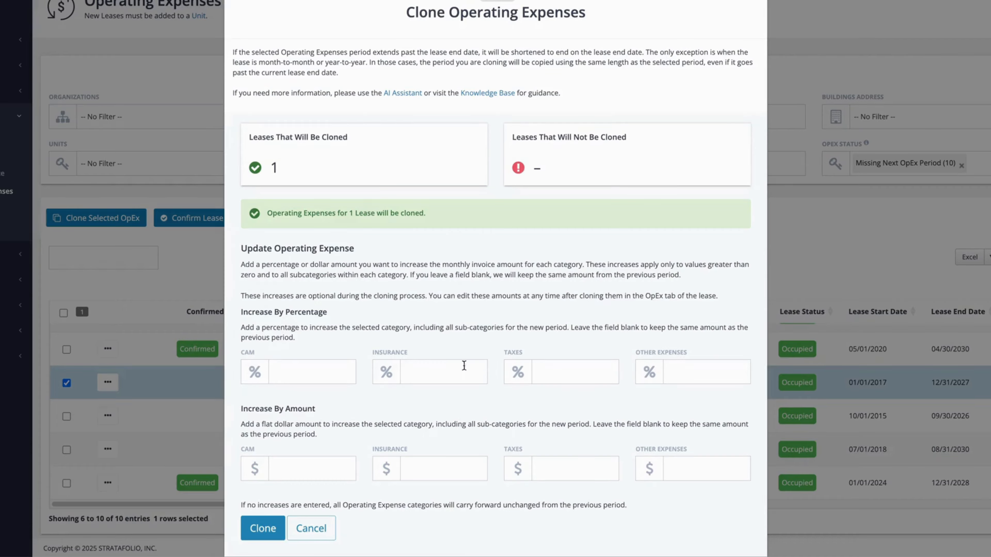
pyautogui.click(455, 366)
pyautogui.click(436, 463)
pyautogui.write('0.03000')
# Set the CAM increase by percentage to 2.50 and clone the operating expenses.
pyautogui.click(309, 369)
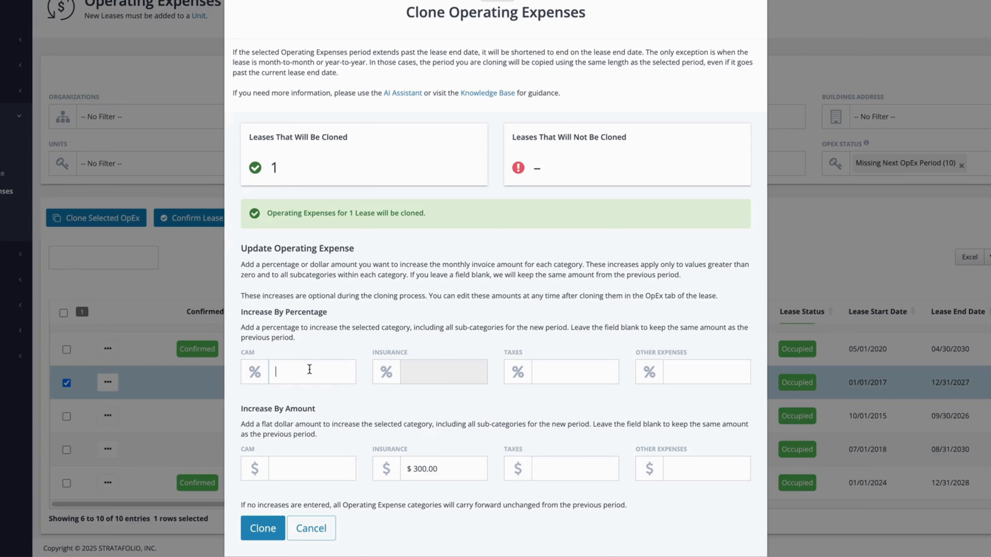
pyautogui.write('0.02')
pyautogui.write('50')
pyautogui.click(452, 412)
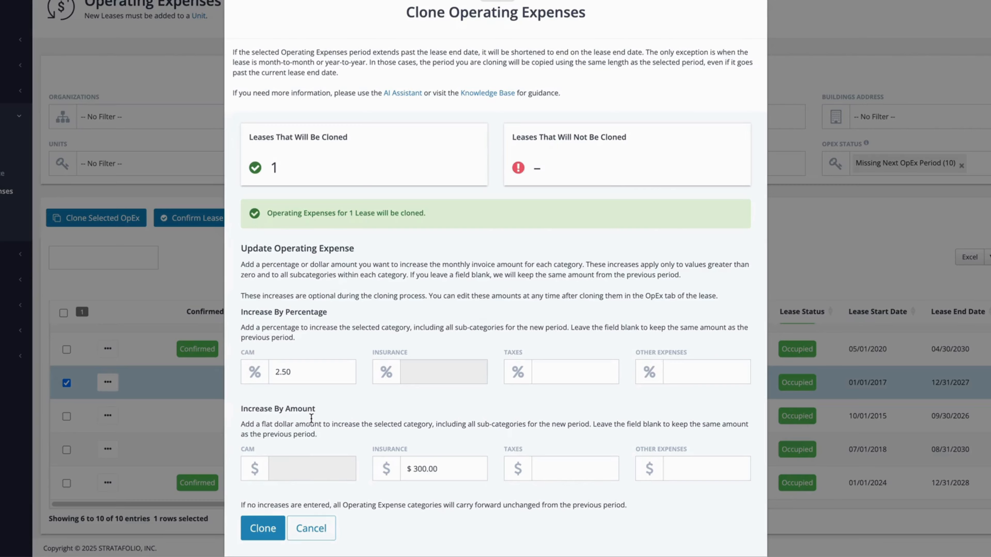
pyautogui.click(263, 528)
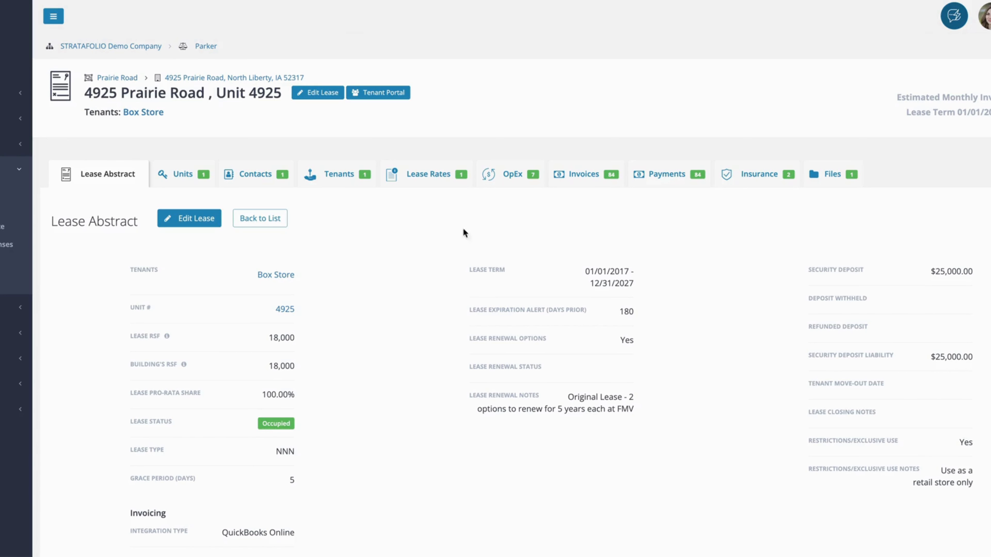
# Show the Box Store lease's OpEx periods and examine the category breakdown of the period starting 01/01/2025.
pyautogui.click(506, 177)
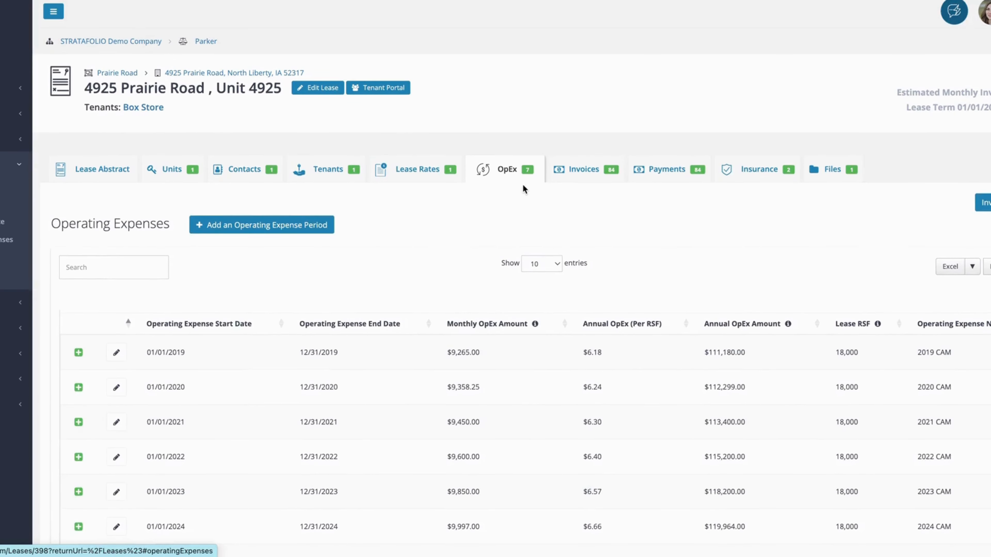
pyautogui.scroll(-3, 522, 183)
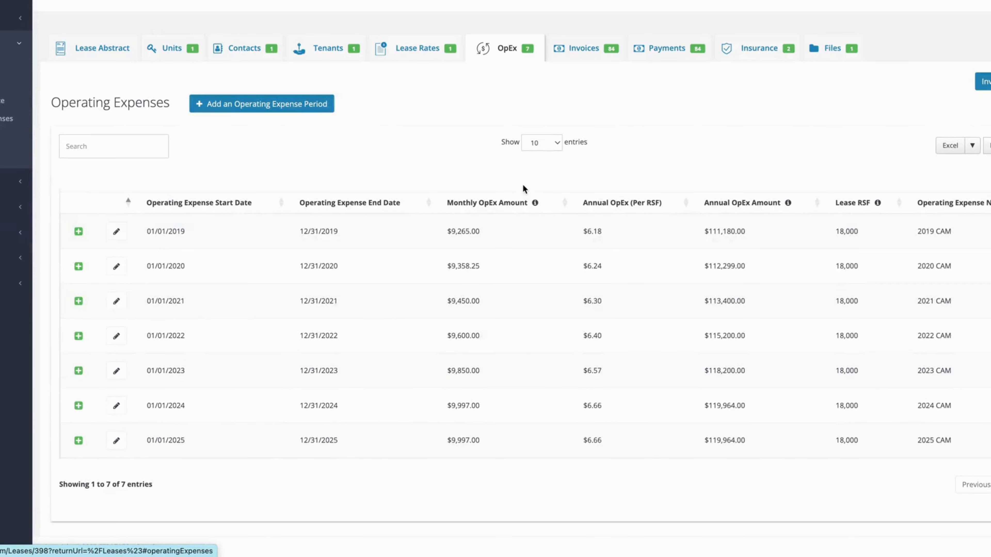
pyautogui.click(78, 442)
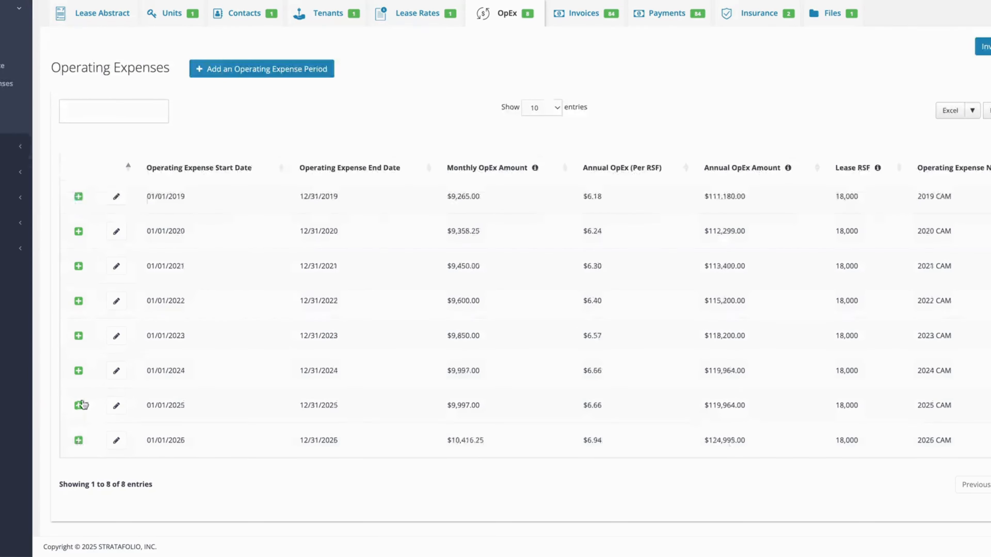
pyautogui.scroll(-4, 80, 410)
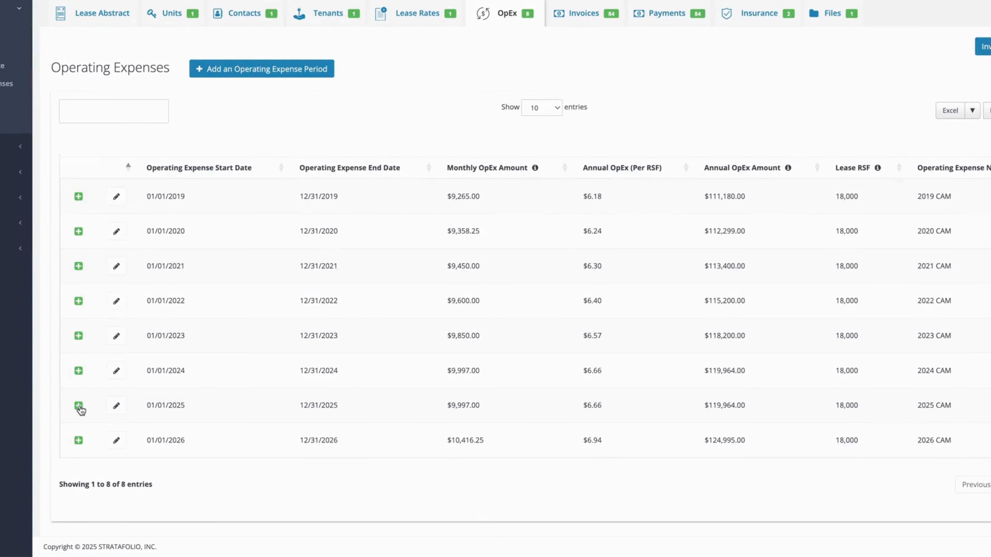
pyautogui.click(80, 408)
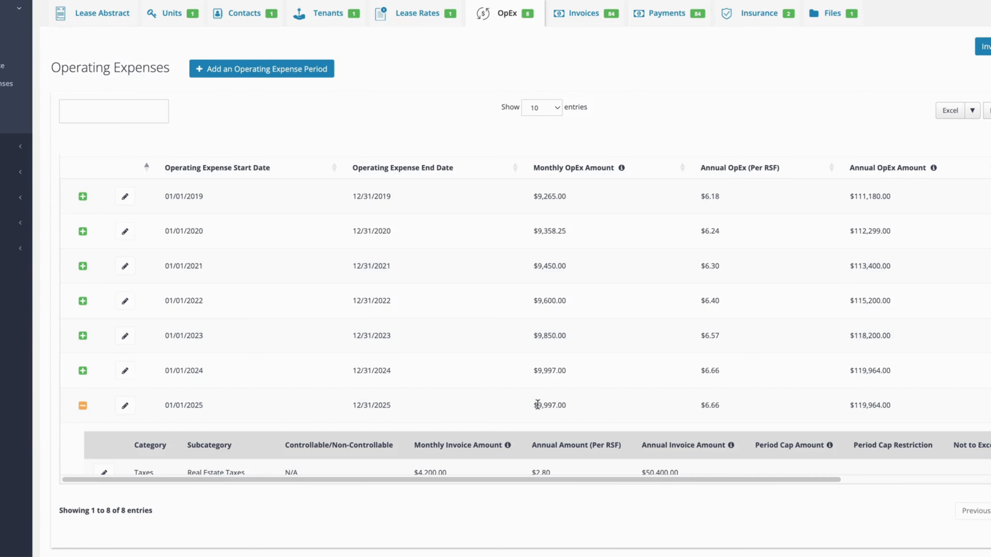
pyautogui.scroll(-3, 511, 411)
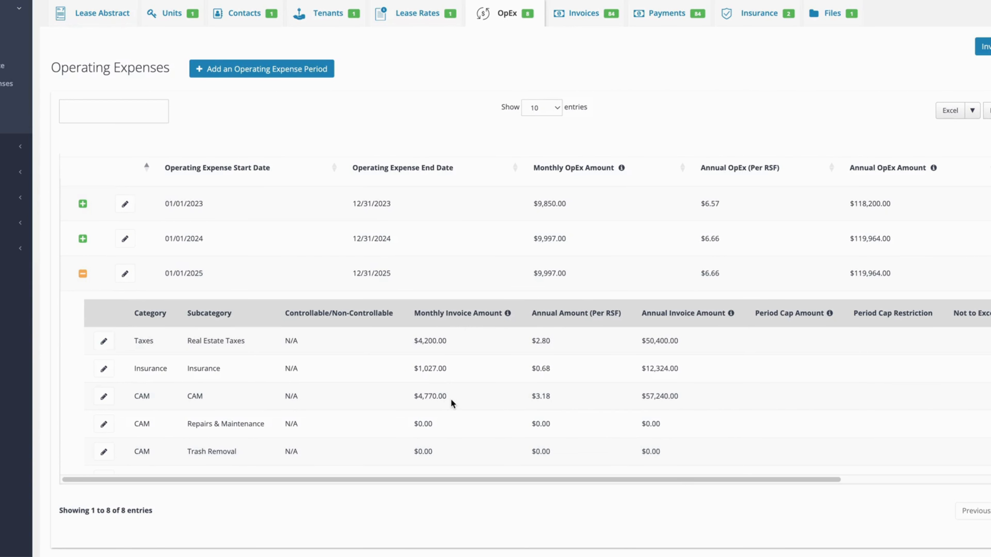
pyautogui.scroll(-1, 450, 397)
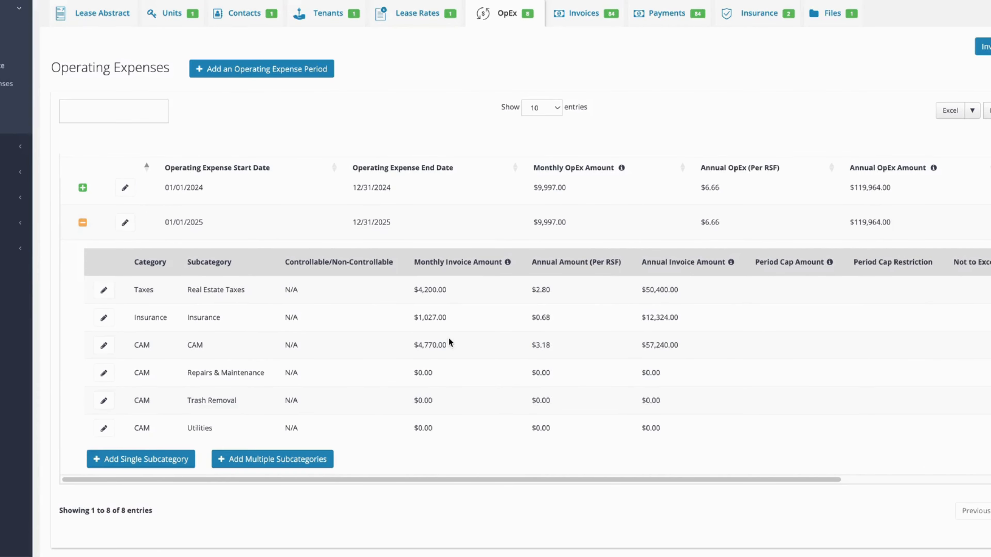
pyautogui.scroll(-1, 232, 393)
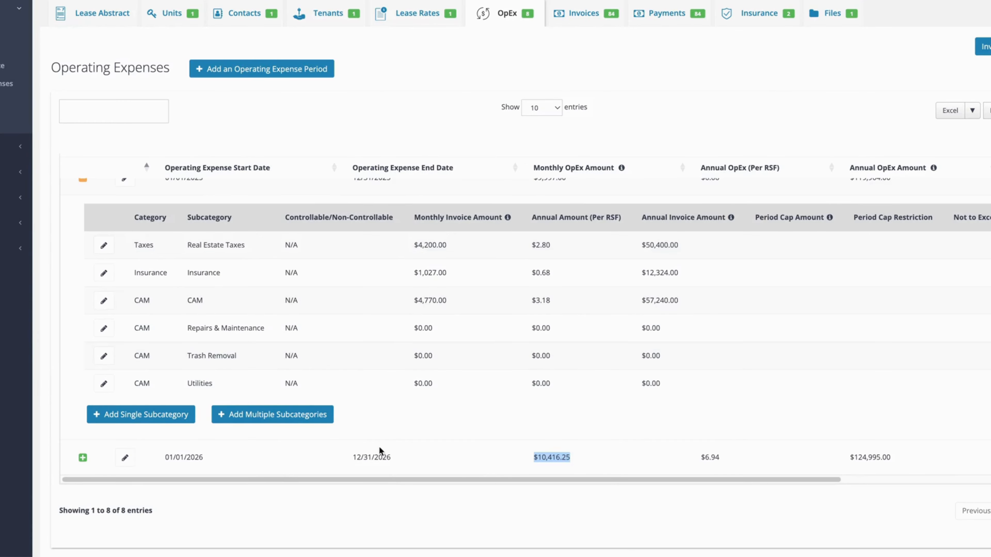
# Expand the period starting 01/01/2026 and compare its monthly insurance and CAM amounts with those of the 2025 period.
pyautogui.scroll(-1, 379, 451)
pyautogui.click(82, 431)
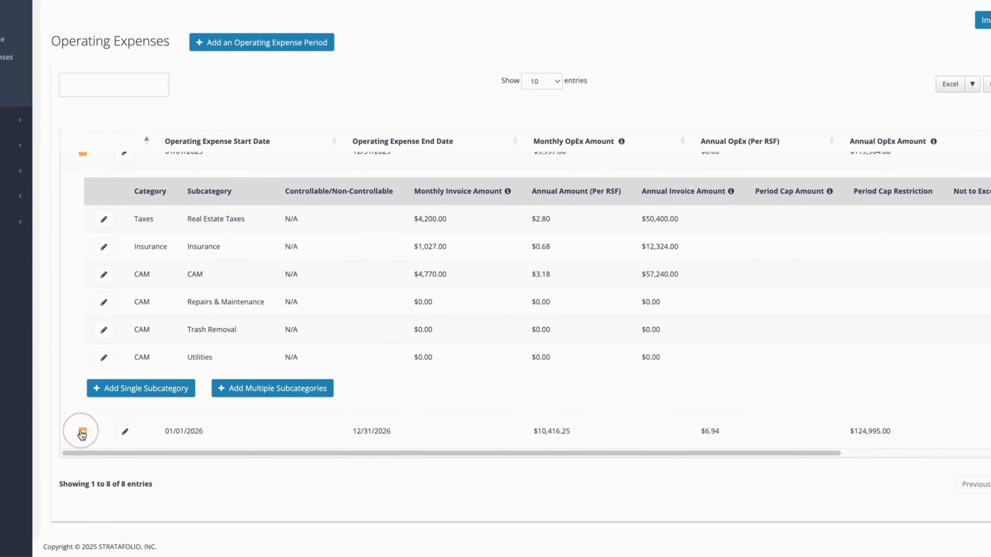
pyautogui.scroll(-1, 371, 420)
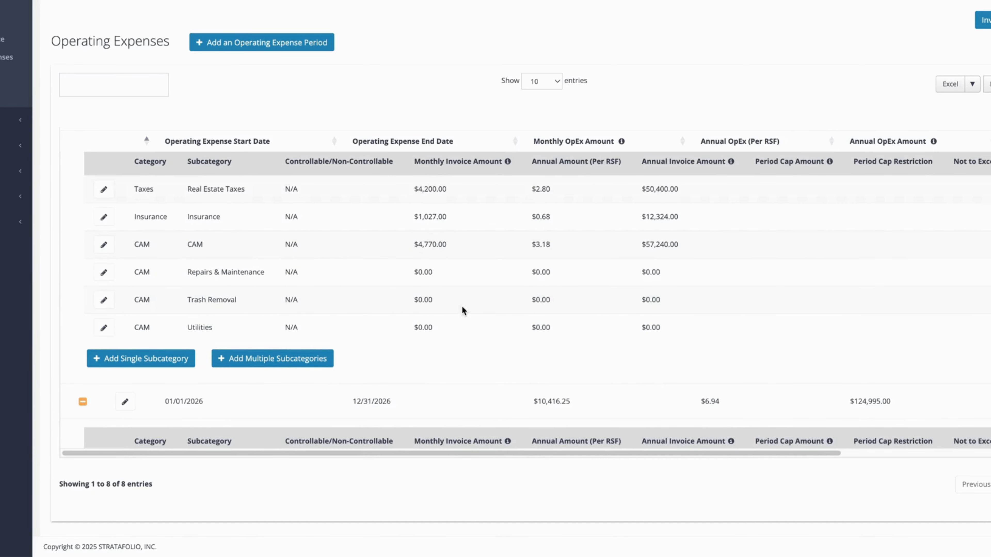
pyautogui.scroll(-3, 451, 312)
pyautogui.scroll(-1, 450, 304)
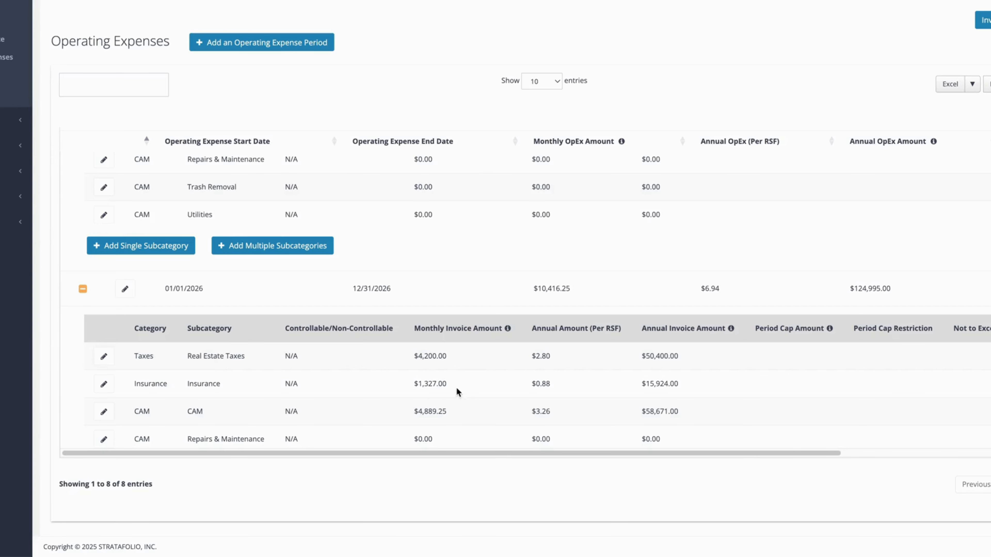
pyautogui.scroll(5, 445, 278)
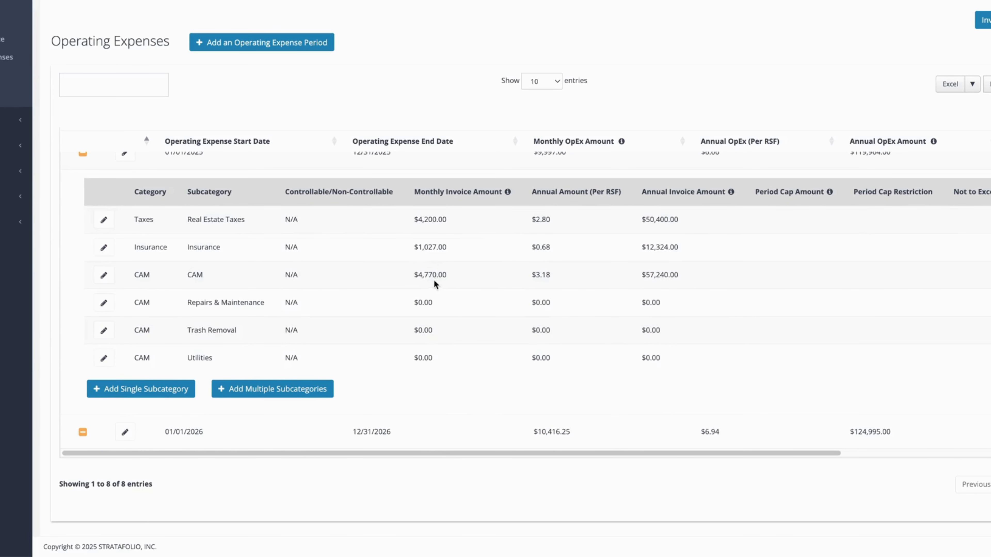
pyautogui.scroll(-8, 457, 361)
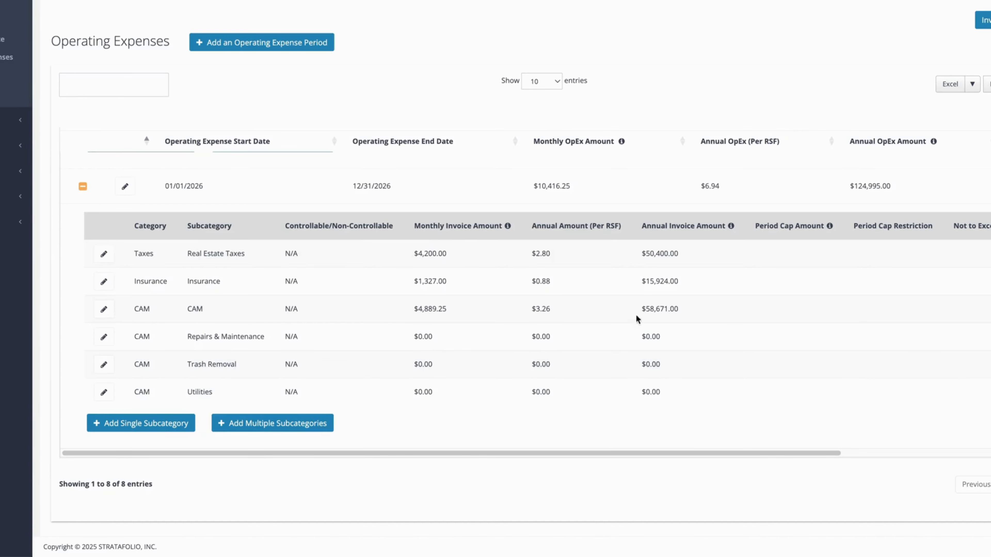
pyautogui.scroll(10, 610, 311)
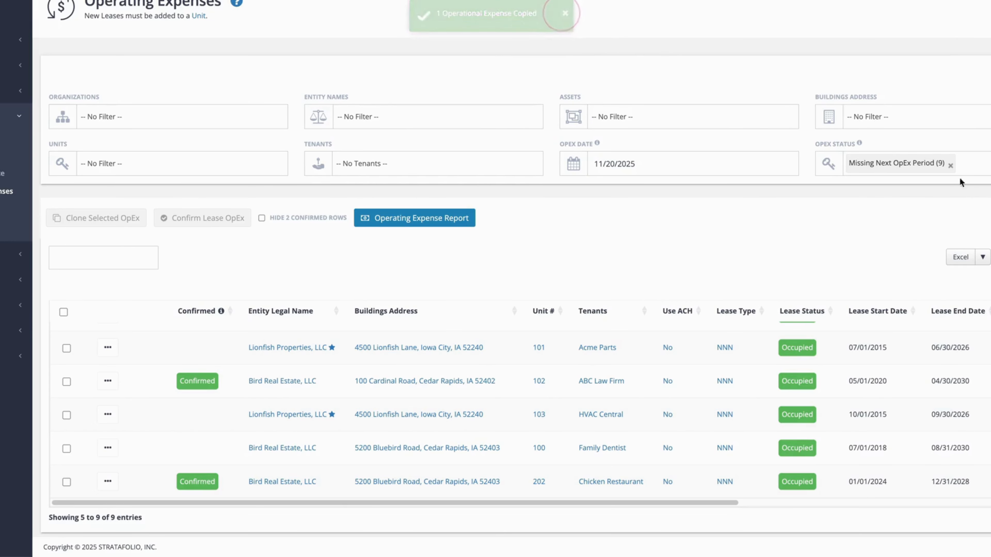
# Clear the OpEx status filter and confirm the lease operating expenses of the Box Store lease for unit 4925.
pyautogui.click(950, 166)
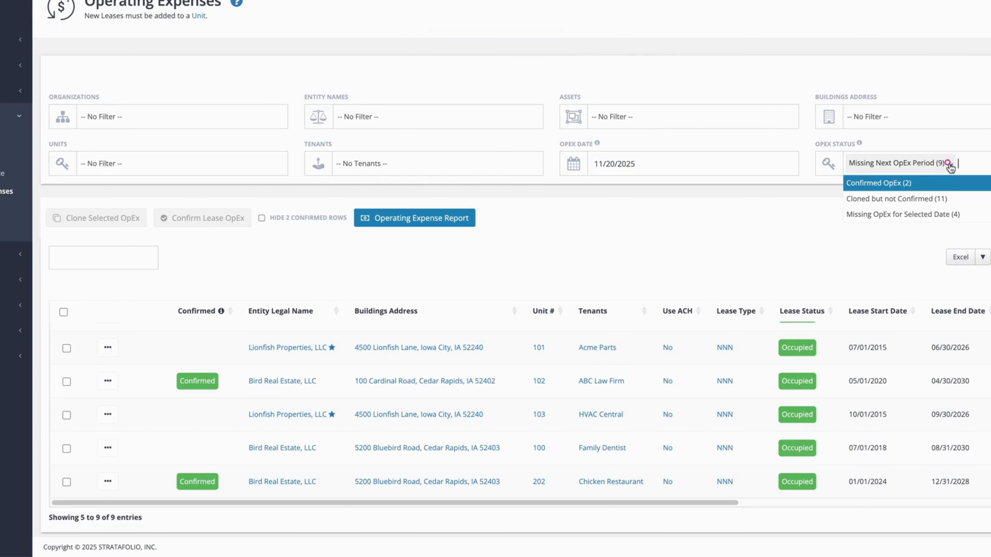
pyautogui.click(563, 242)
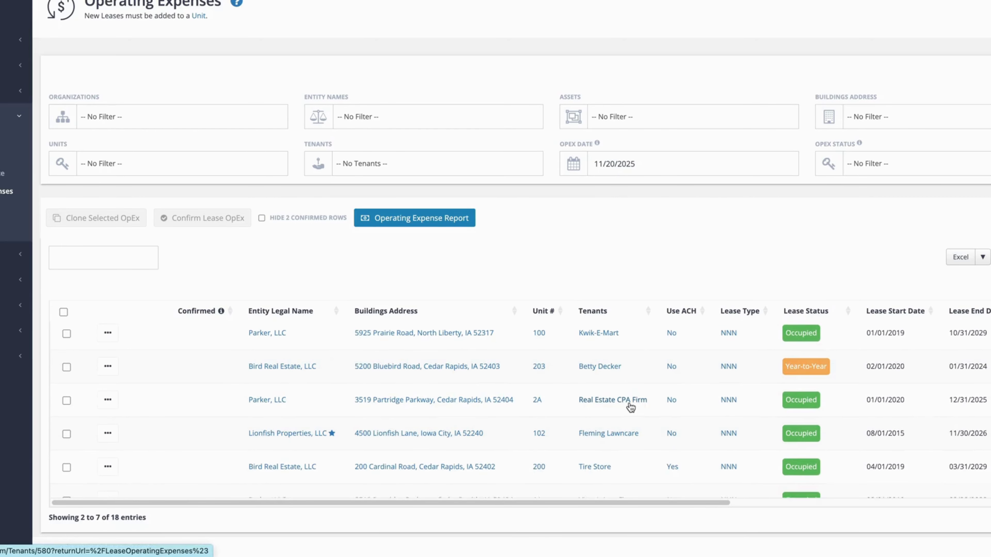
pyautogui.scroll(-4, 629, 402)
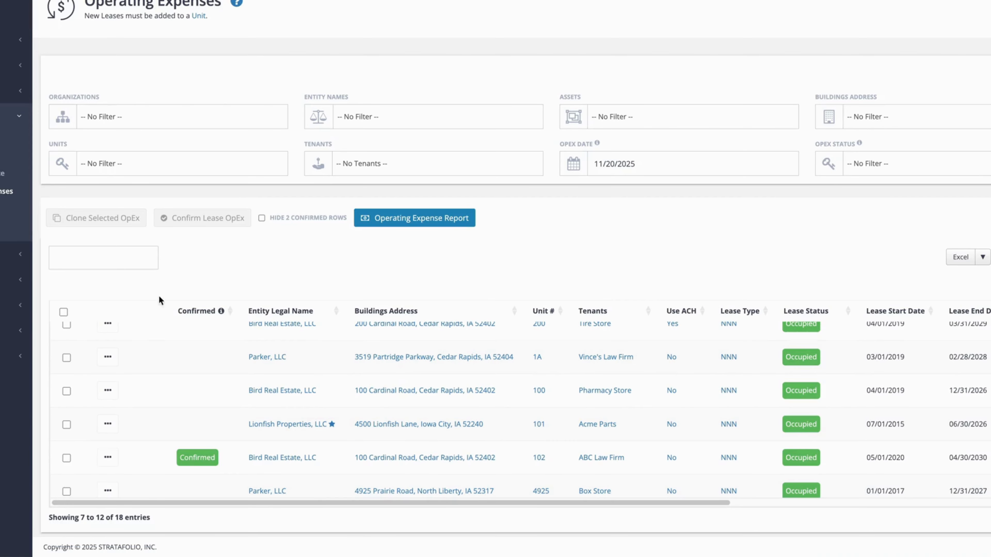
pyautogui.scroll(-2, 578, 448)
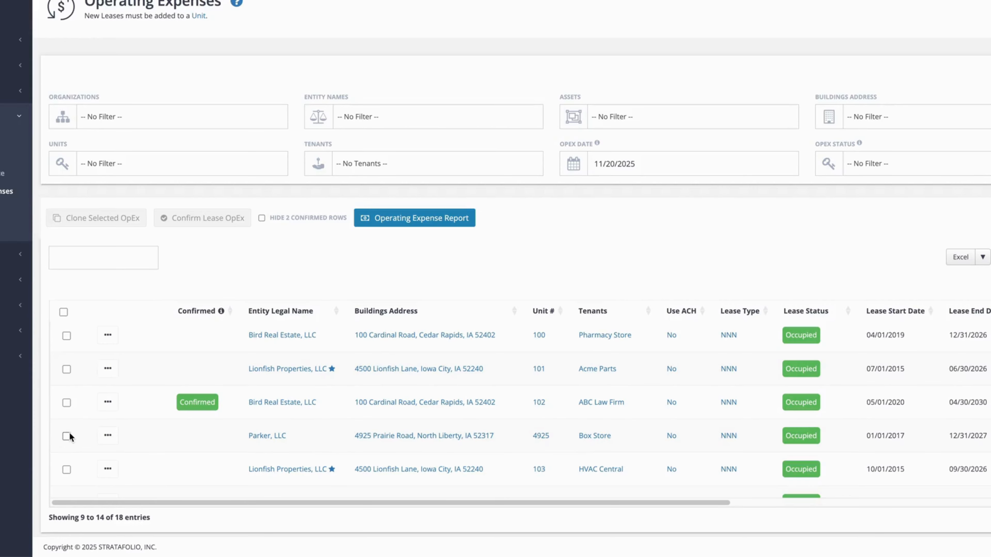
pyautogui.click(64, 436)
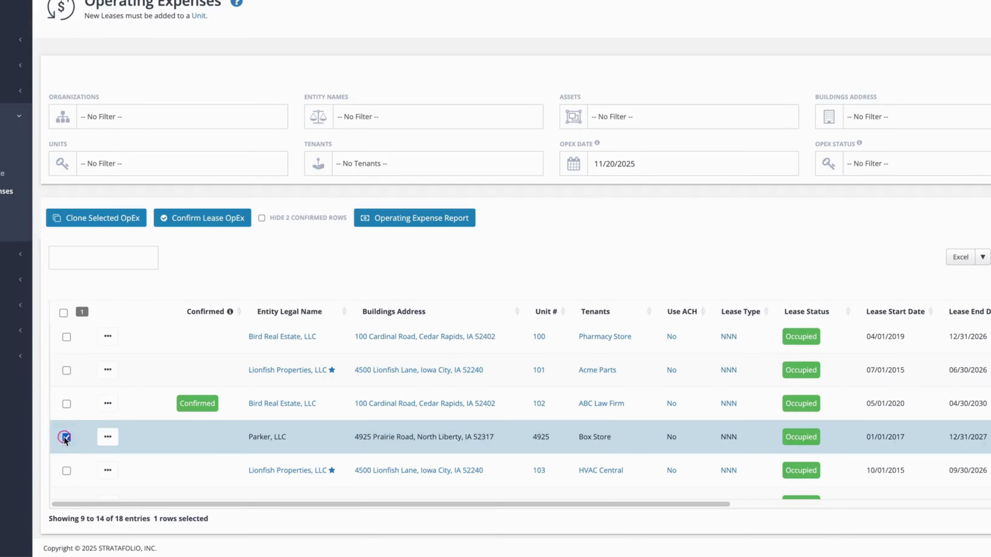
pyautogui.click(194, 220)
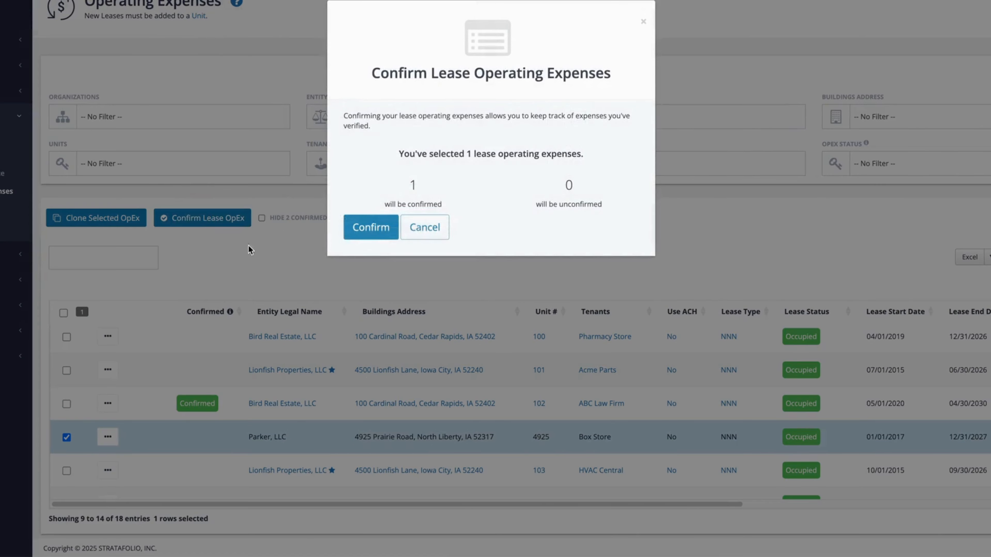
pyautogui.click(376, 226)
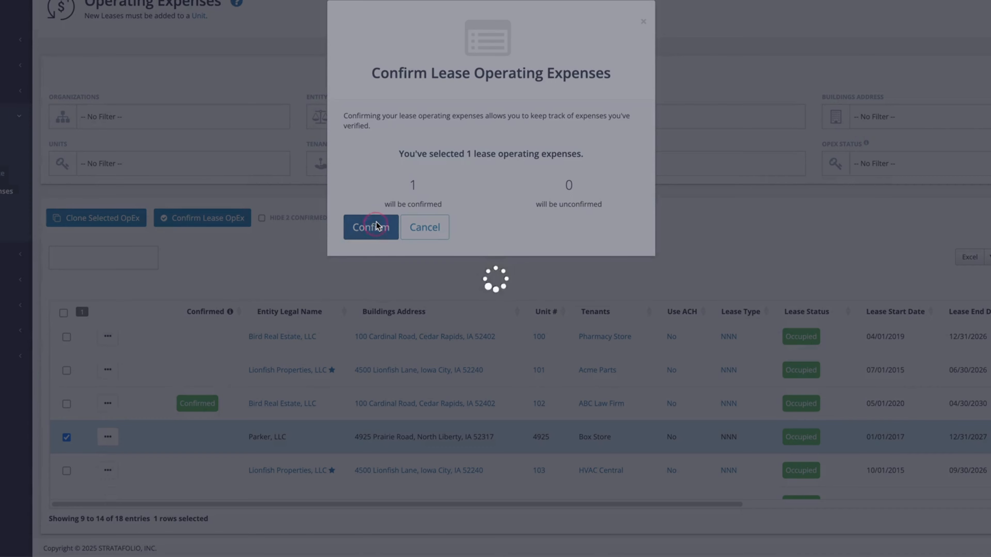